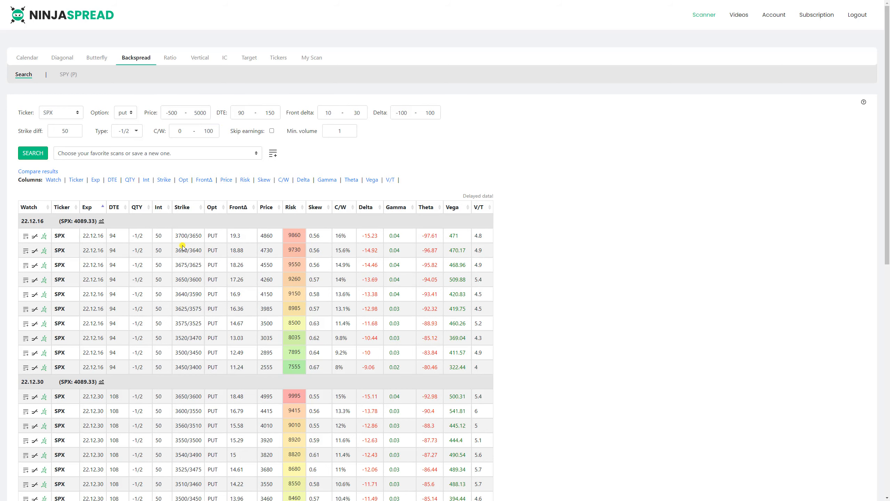
# Sort the SPX put backspread results by C/W in descending order and look through the reordered list
pyautogui.scroll(-10, 183, 248)
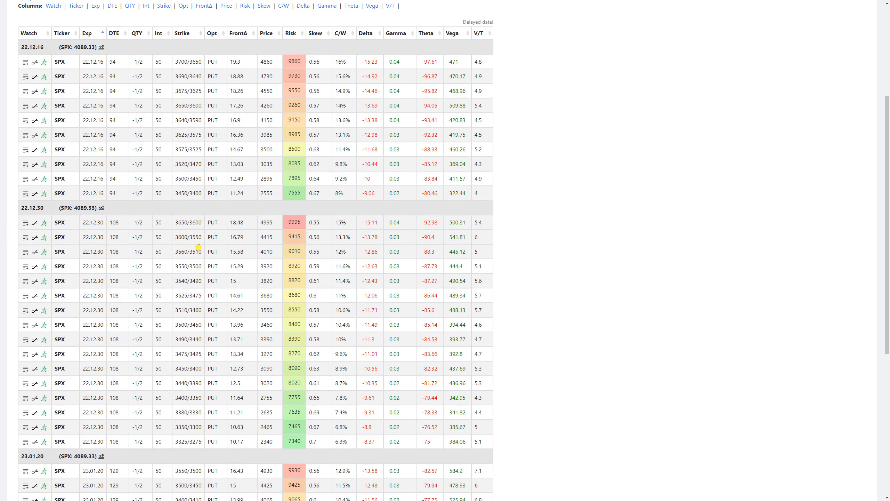
pyautogui.scroll(10, 199, 245)
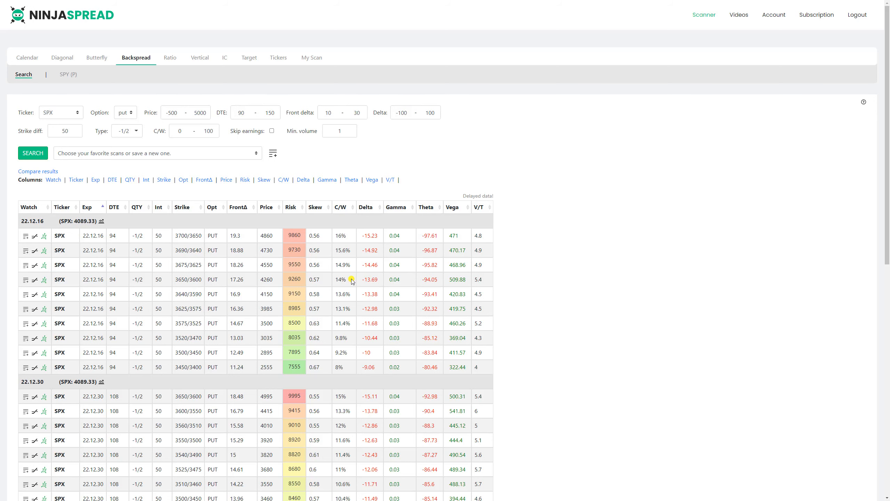
pyautogui.click(342, 207)
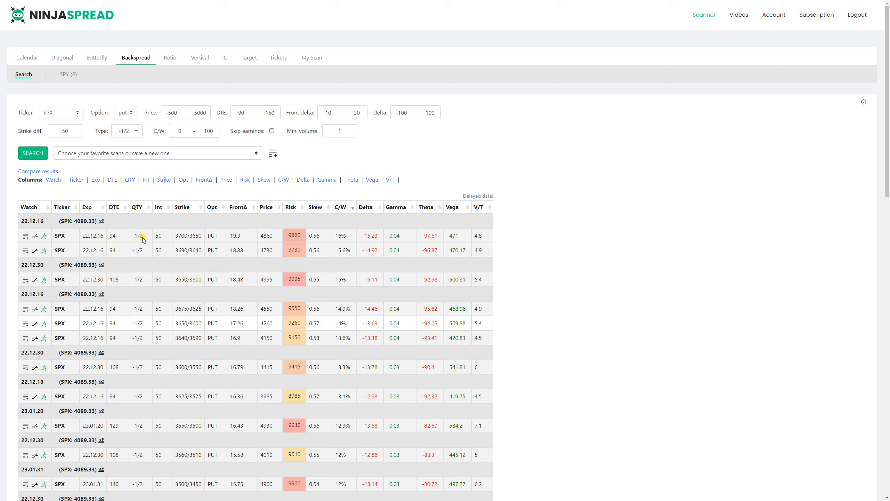
pyautogui.scroll(-6, 179, 281)
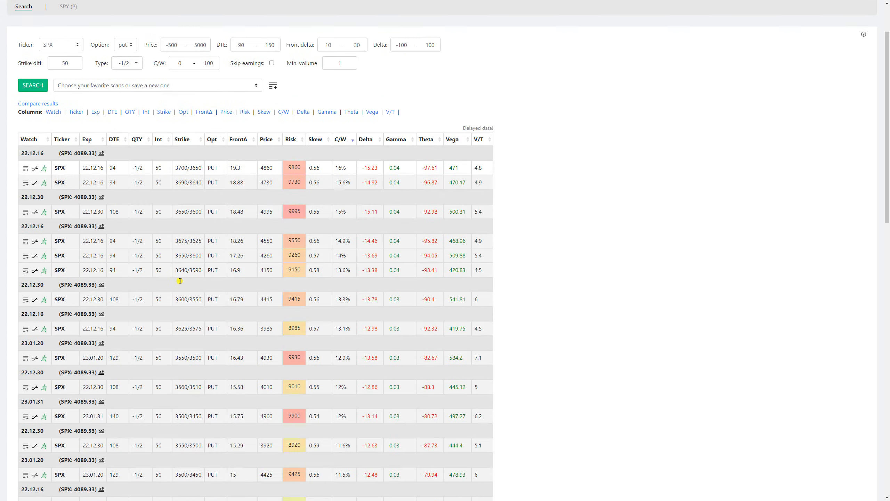
pyautogui.scroll(6, 181, 283)
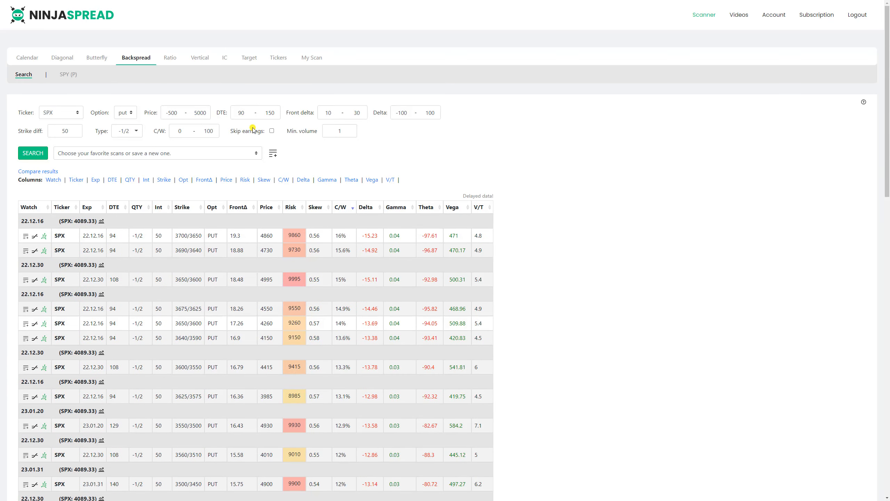
# Sort the backspread results by expiration date in ascending order and review every expiration group down to the last one
pyautogui.click(97, 212)
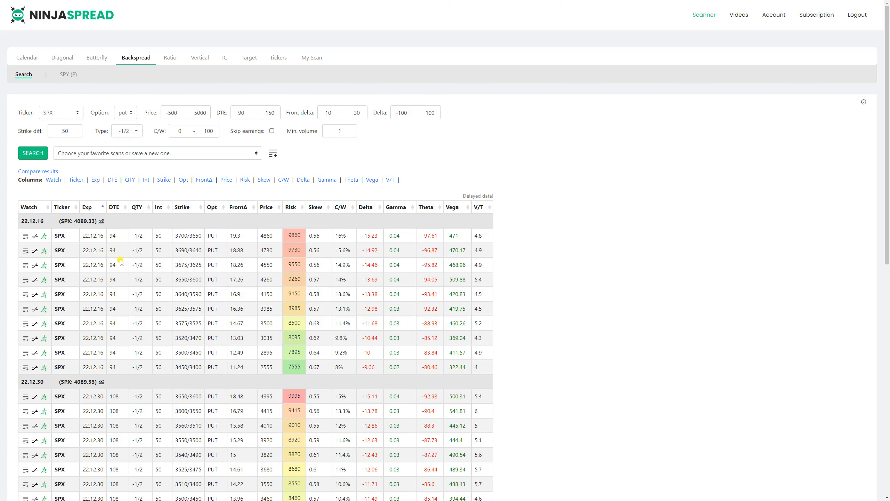
pyautogui.scroll(-5, 119, 291)
pyautogui.scroll(-6, 123, 305)
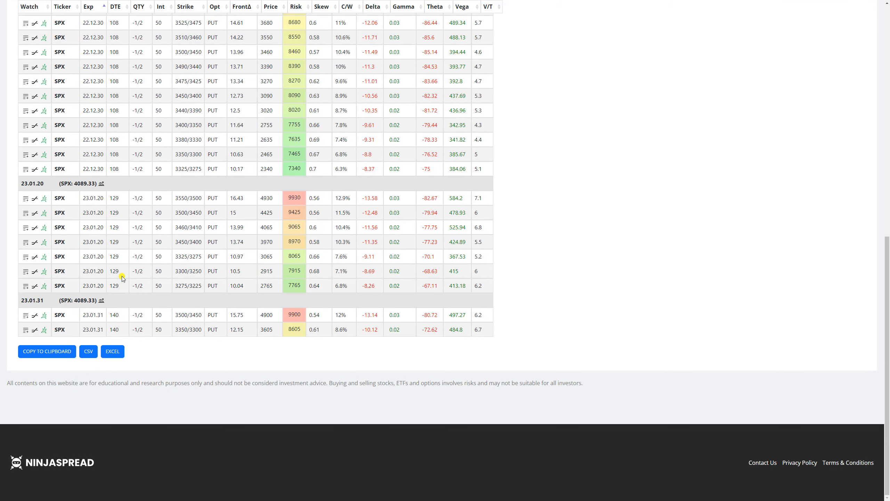
pyautogui.scroll(8, 162, 291)
pyautogui.scroll(3, 164, 298)
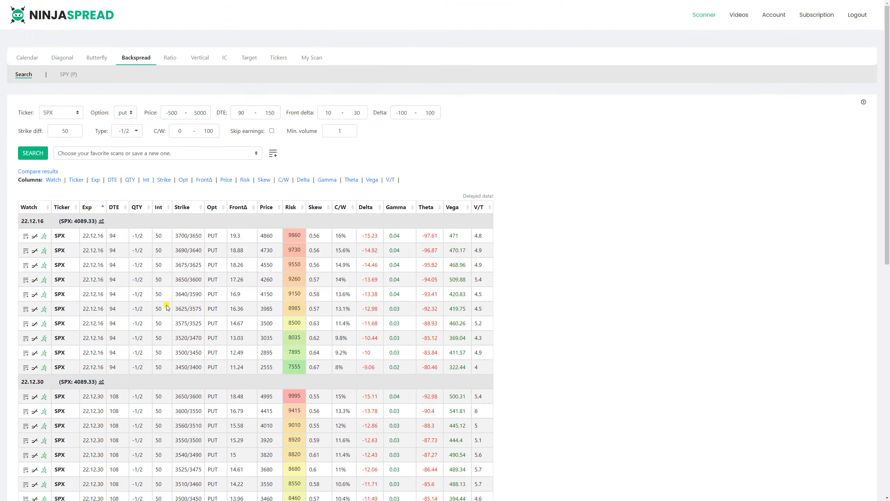
pyautogui.scroll(-11, 165, 302)
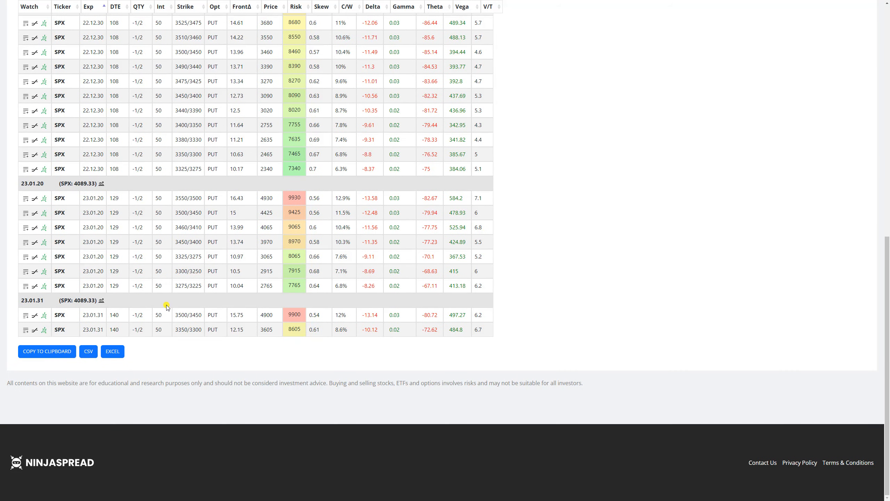
pyautogui.scroll(11, 169, 301)
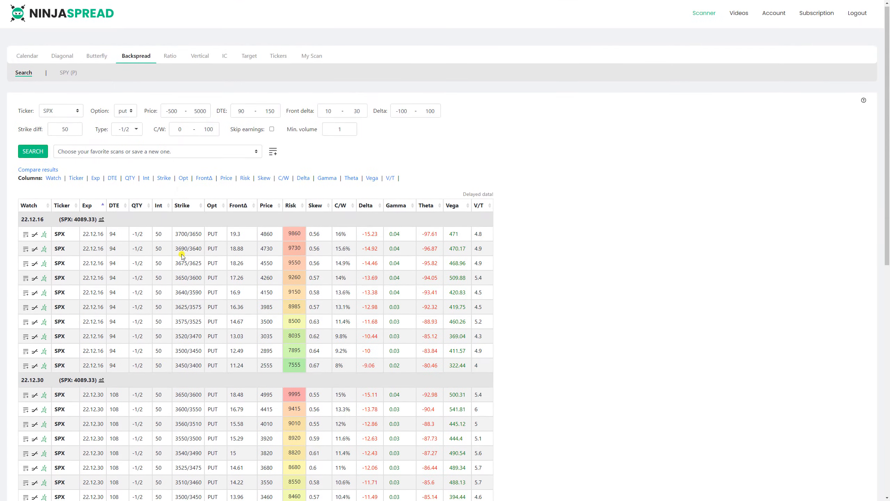
# Limit the DTE range to 120–130 and run the backspread search again
pyautogui.click(240, 113)
pyautogui.write('20')
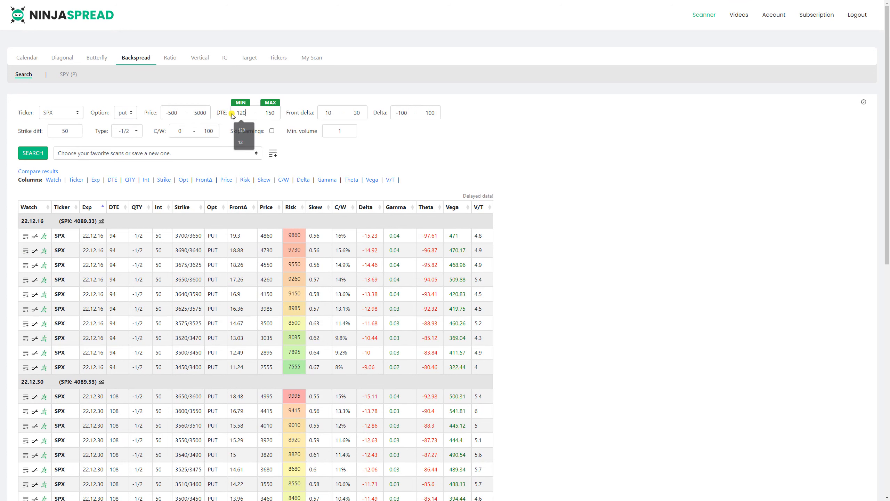
pyautogui.doubleClick(273, 112)
pyautogui.write('130')
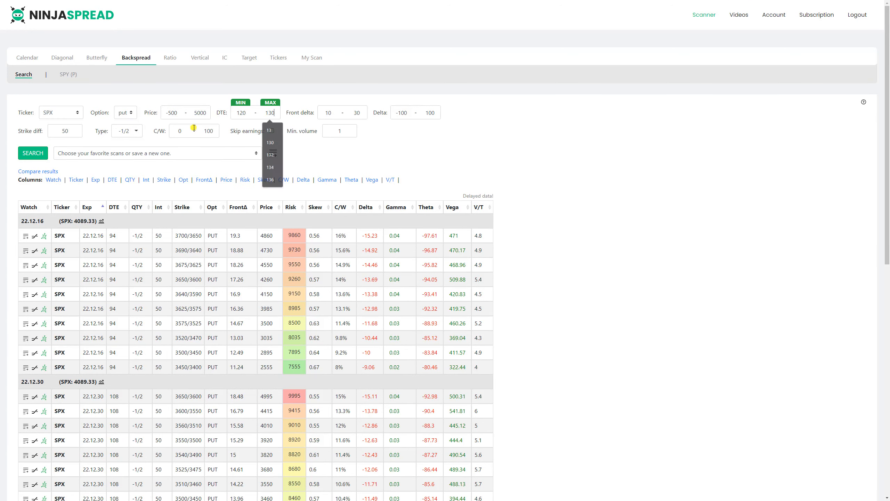
pyautogui.click(35, 154)
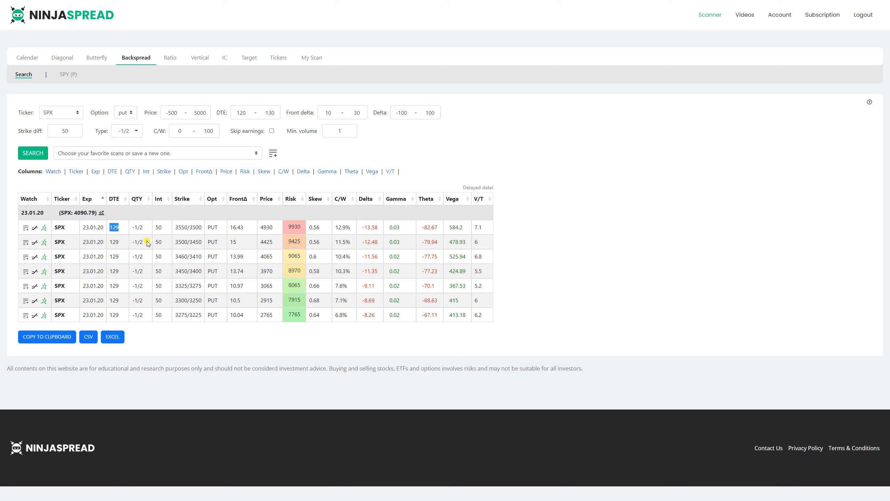
# Add the -2/3 and -3/5 ratios to the Type filter alongside -1/2 and rerun the search
pyautogui.click(131, 136)
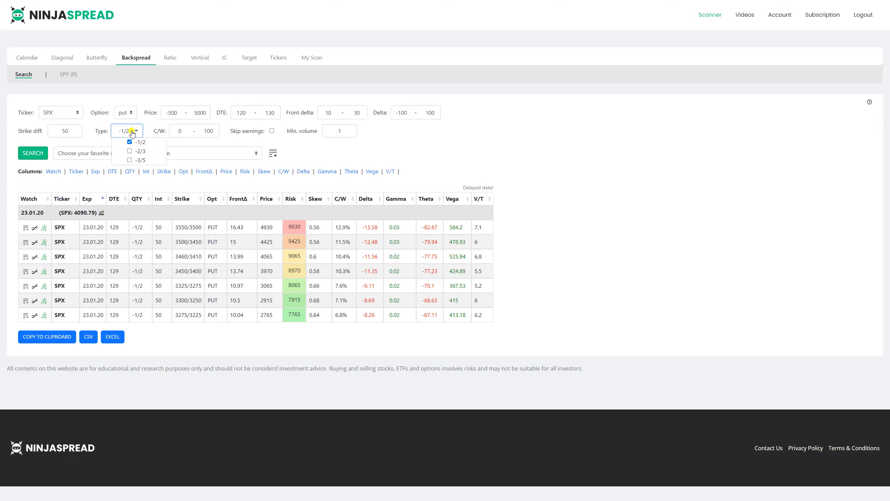
pyautogui.click(129, 150)
pyautogui.click(129, 160)
pyautogui.click(44, 155)
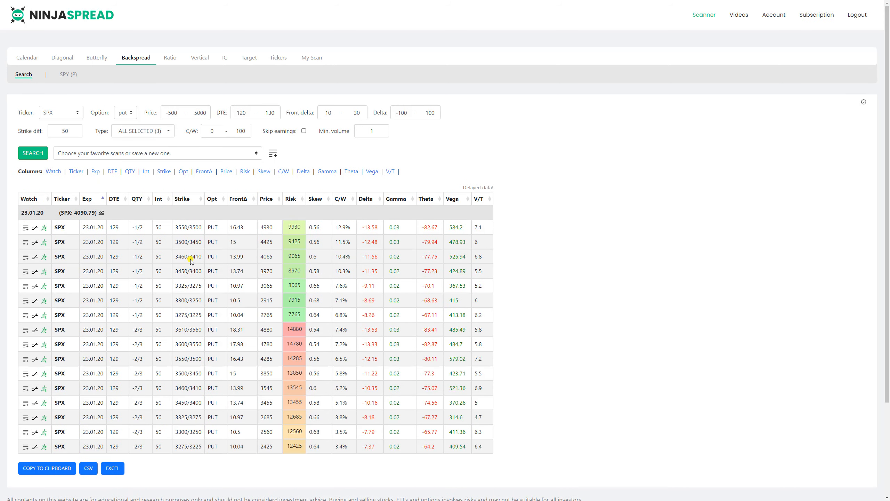
pyautogui.moveTo(144, 329); pyautogui.dragTo(136, 329)
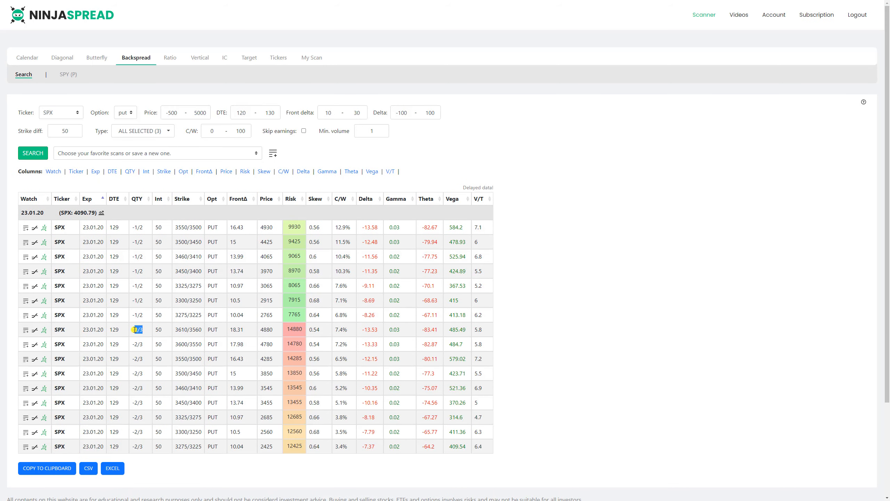
pyautogui.click(150, 399)
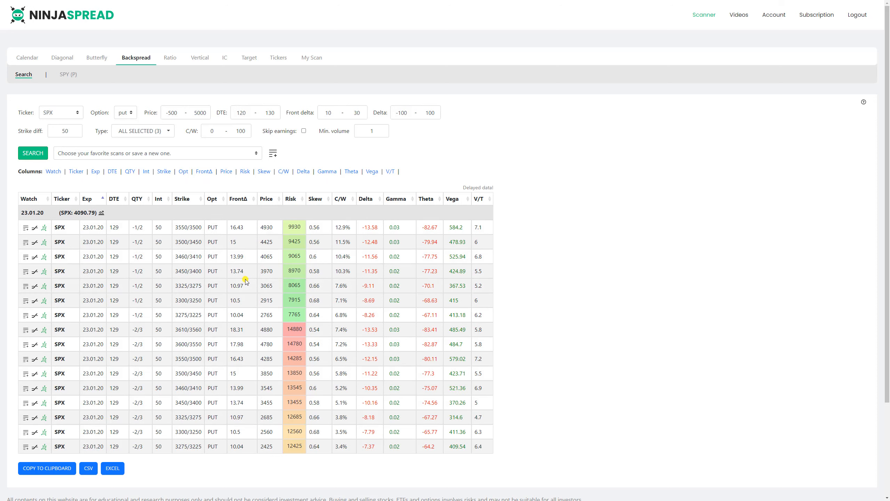
# Set the front delta range to 5–20 and rerun the search
pyautogui.doubleClick(357, 113)
pyautogui.write('20')
pyautogui.click(328, 113)
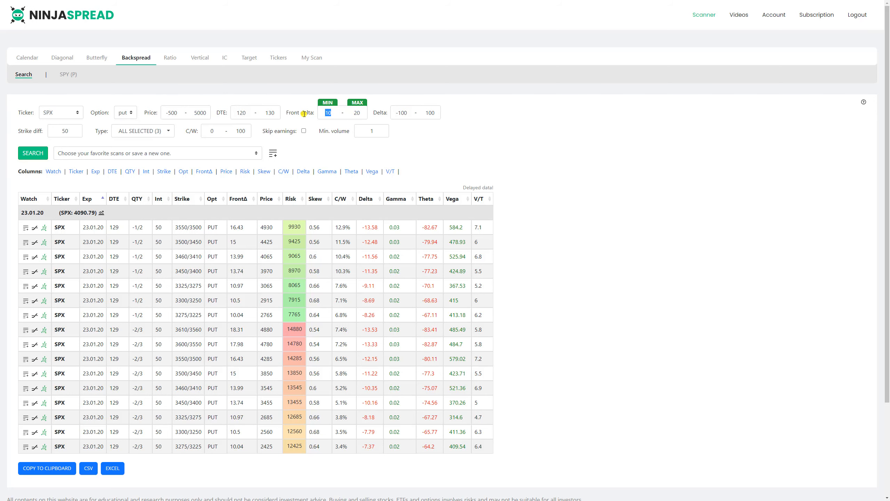
pyautogui.click(35, 154)
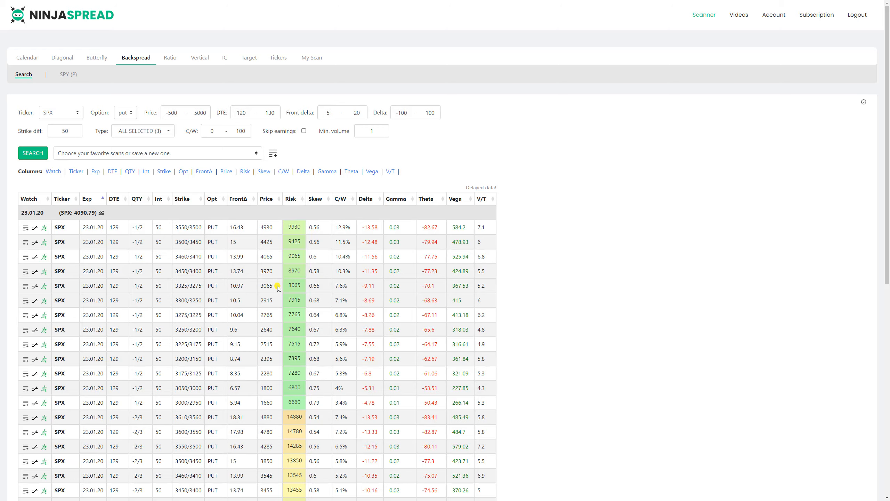
# Examine the -3/5 backspreads at the end of the results, checking their quantity ratio and strike interval
pyautogui.scroll(-10, 278, 288)
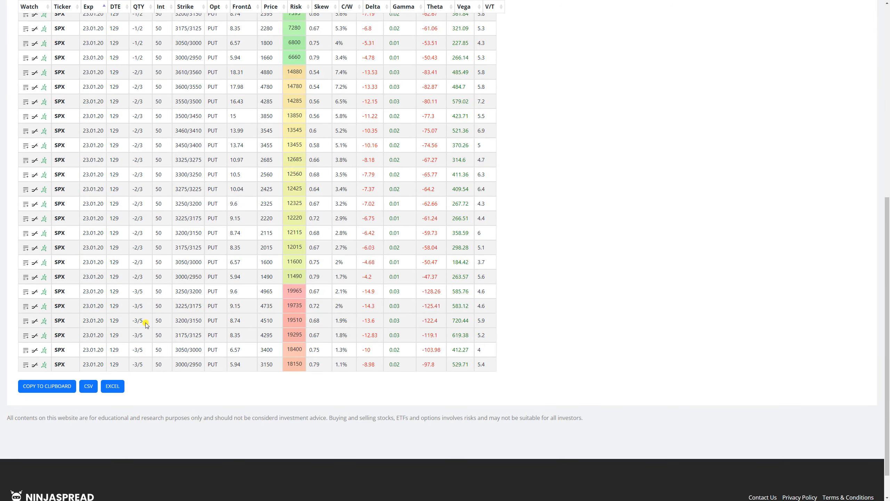
pyautogui.doubleClick(145, 322)
pyautogui.doubleClick(148, 336)
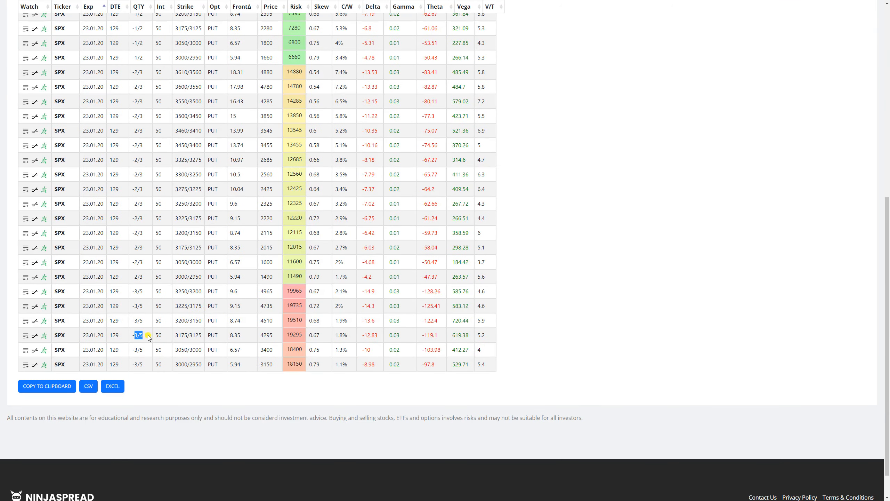
pyautogui.doubleClick(158, 335)
pyautogui.click(189, 320)
pyautogui.scroll(10, 189, 317)
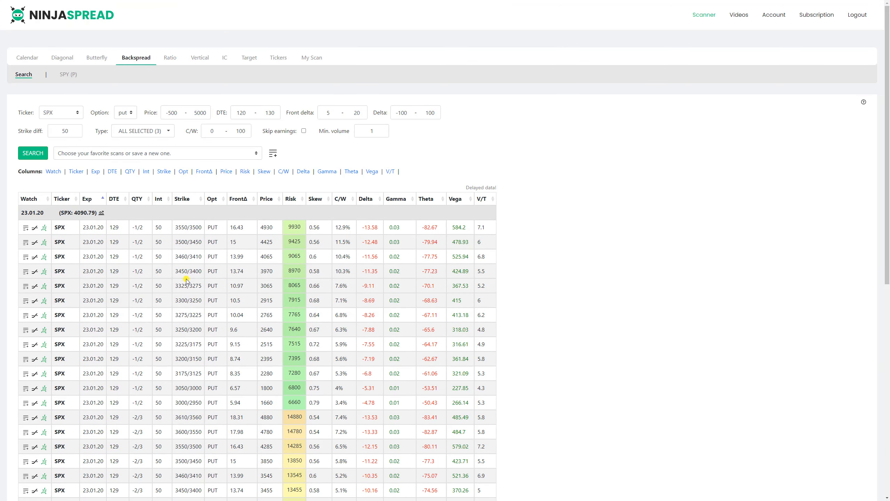
# Set the strike difference to 50,75,100, rerun the search and check the intervals of the listed spreads
pyautogui.click(70, 132)
pyautogui.write(',7')
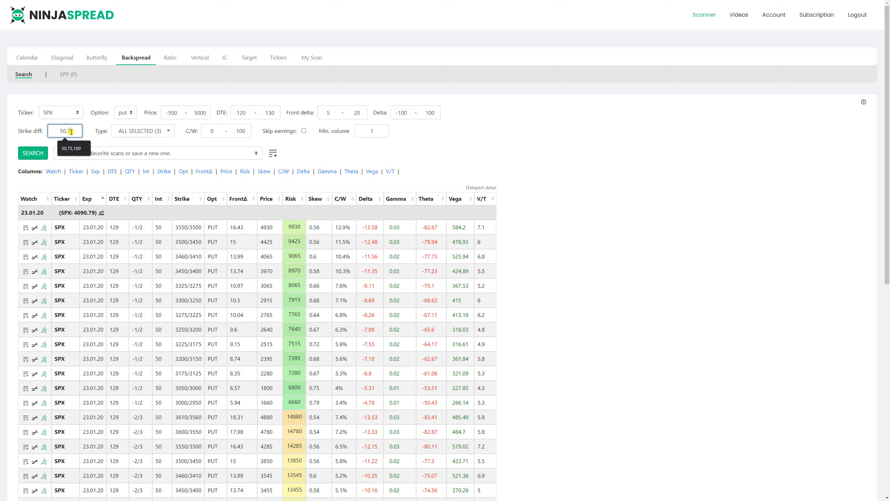
pyautogui.write('5,100')
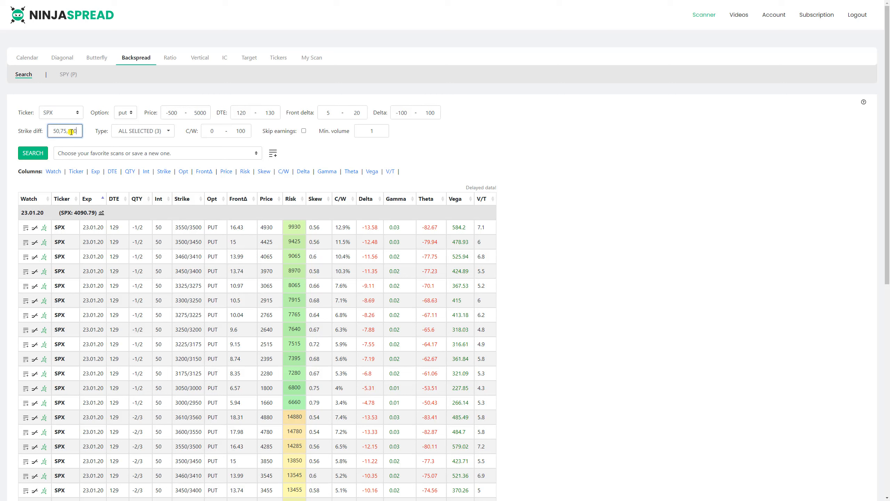
pyautogui.click(33, 153)
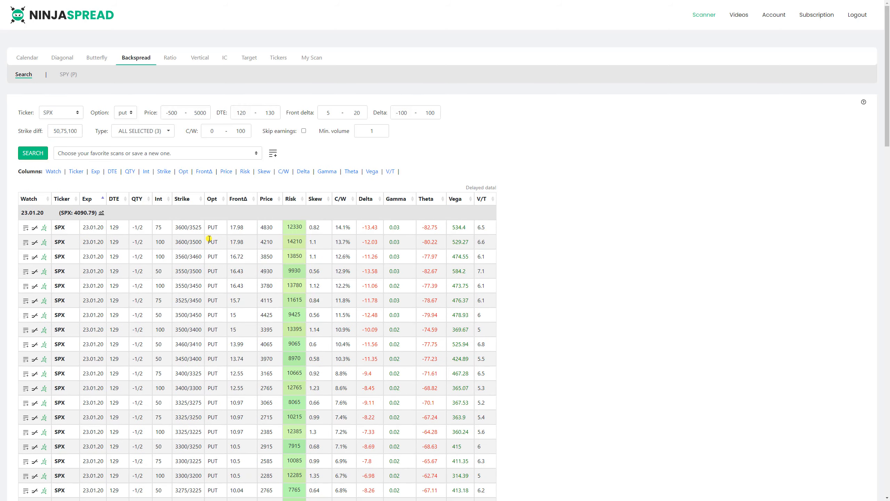
pyautogui.scroll(-20, 209, 238)
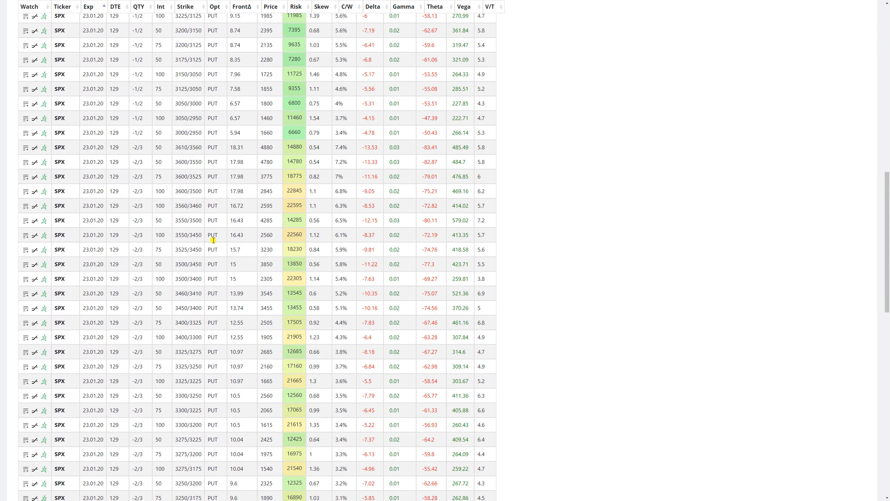
pyautogui.scroll(20, 215, 243)
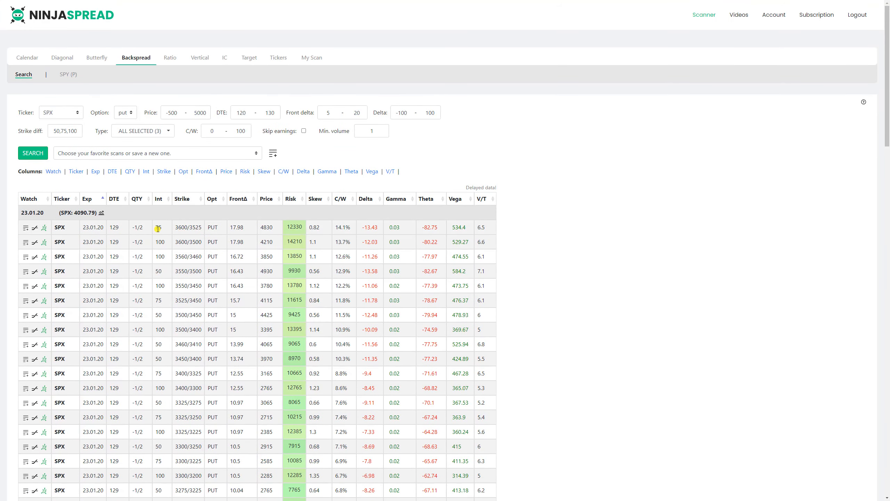
pyautogui.moveTo(158, 242); pyautogui.dragTo(164, 242)
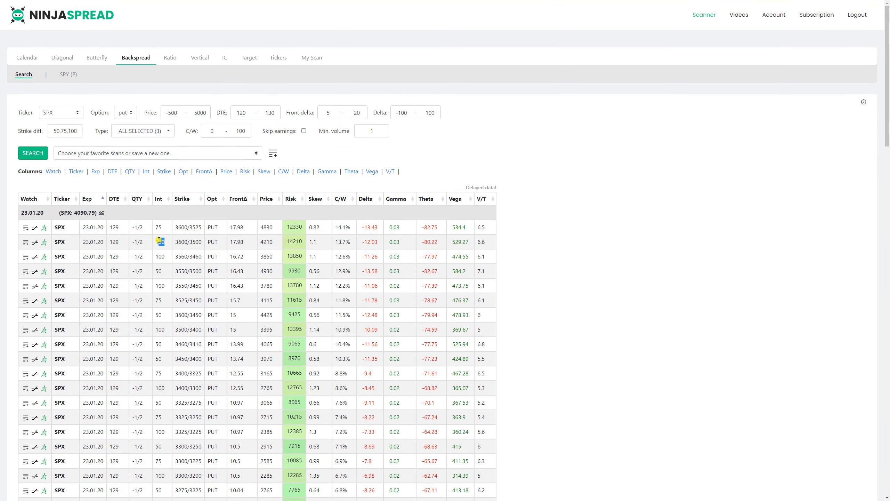
# Set the strike difference to 0 and rerun the search
pyautogui.click(76, 136)
pyautogui.hotkey('ctrl', 'a')
pyautogui.write('0')
pyautogui.click(33, 153)
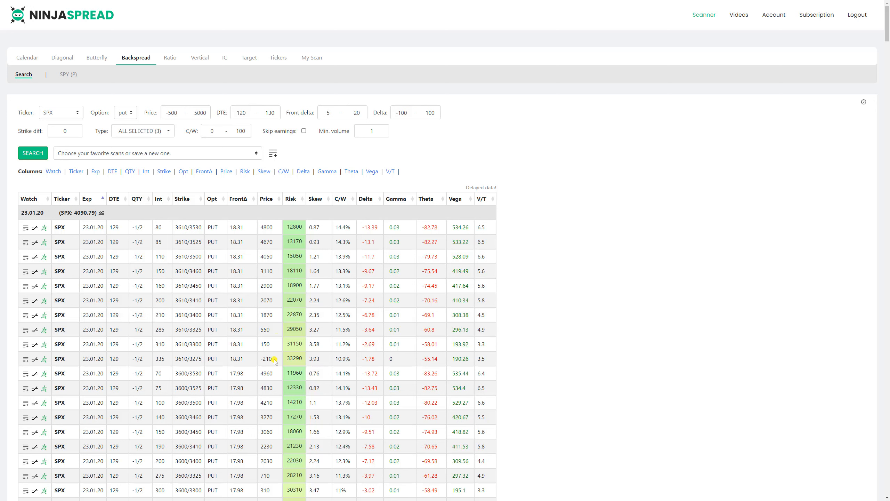
# Examine the prices and strike intervals of the listed backspreads, starting with the 3610/3275 spread
pyautogui.moveTo(274, 359); pyautogui.dragTo(264, 358)
pyautogui.moveTo(167, 359); pyautogui.dragTo(159, 359)
pyautogui.scroll(-15, 160, 360)
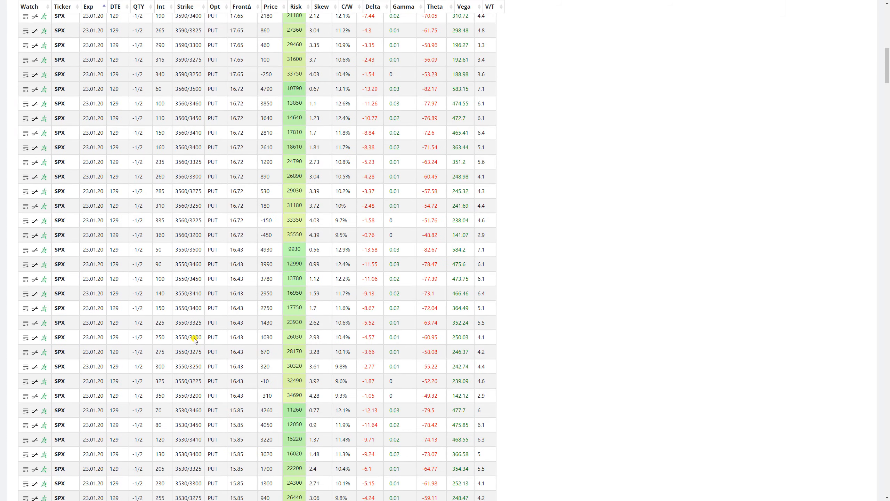
pyautogui.scroll(-5, 169, 305)
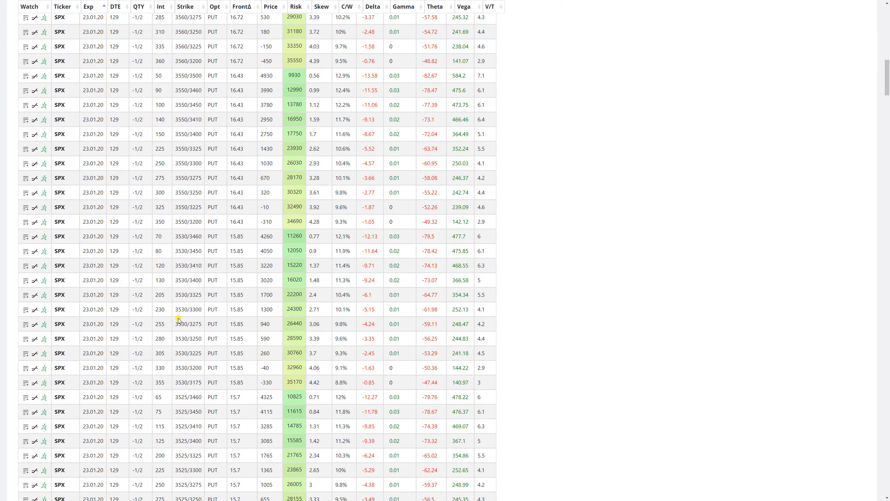
pyautogui.scroll(-6, 182, 320)
pyautogui.scroll(11, 187, 321)
pyautogui.scroll(15, 187, 321)
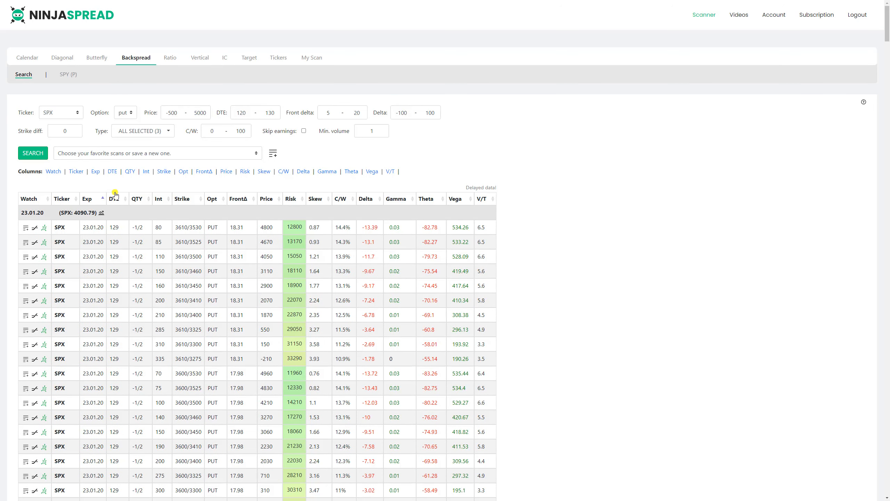
# Set the strike difference to 25,50,75 and rerun the search
pyautogui.click(31, 129)
pyautogui.write('25')
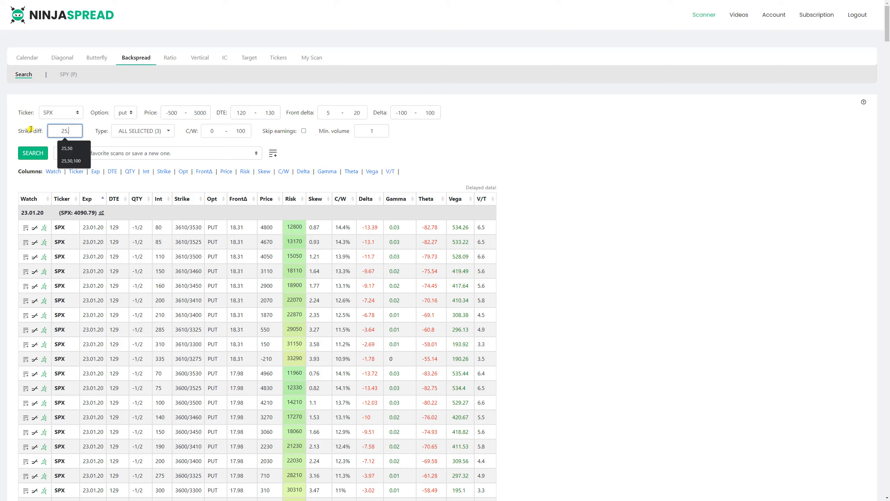
pyautogui.write(',50,75')
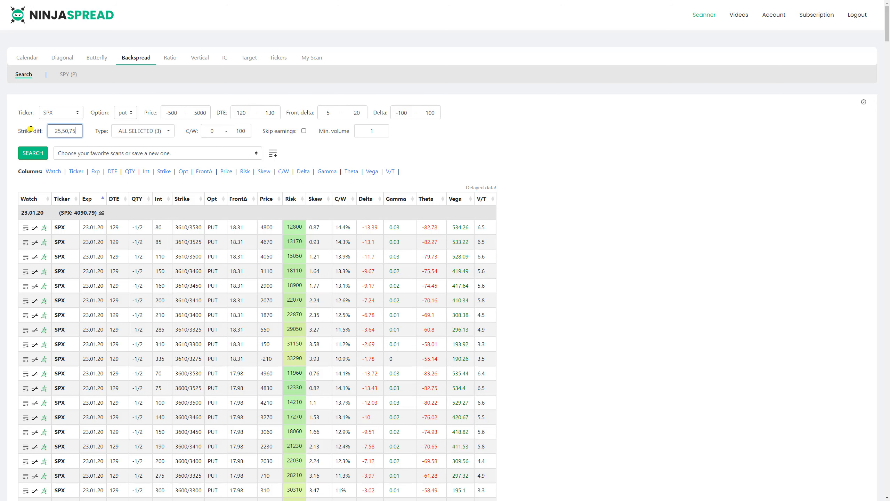
pyautogui.click(38, 153)
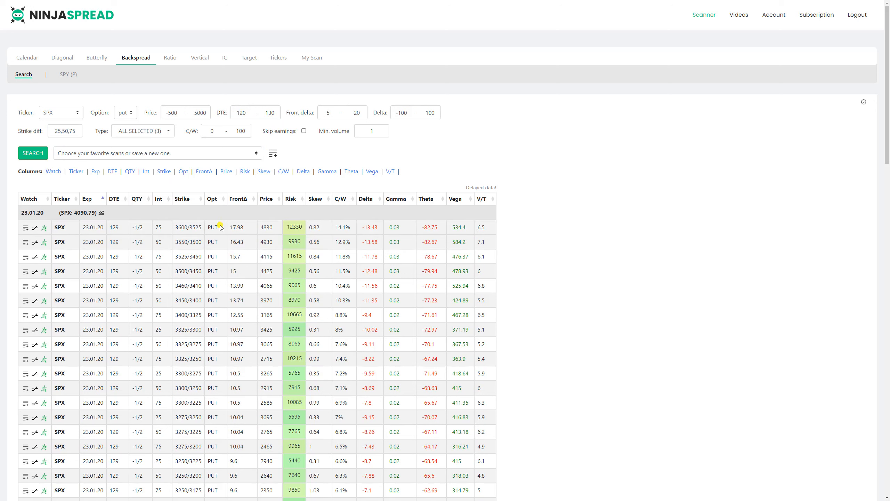
# Sort the backspreads by C/W in ascending order, set the minimum C/W to 10 and rerun the search
pyautogui.click(140, 131)
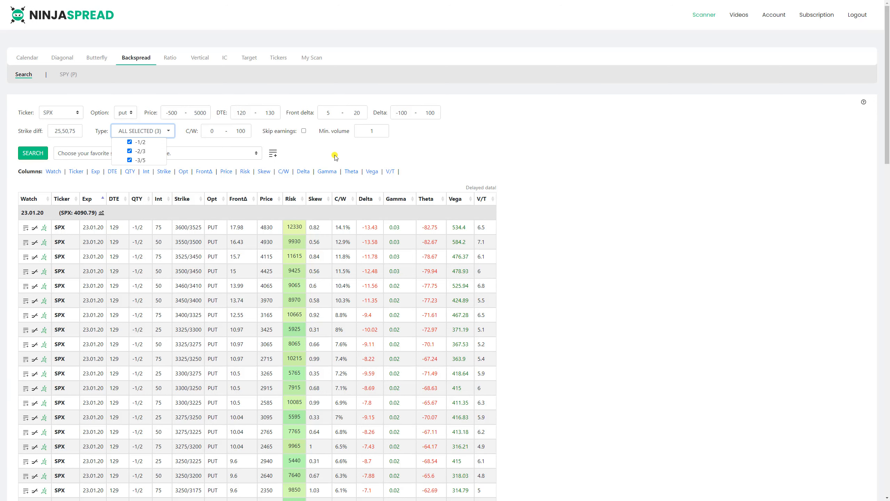
pyautogui.click(342, 198)
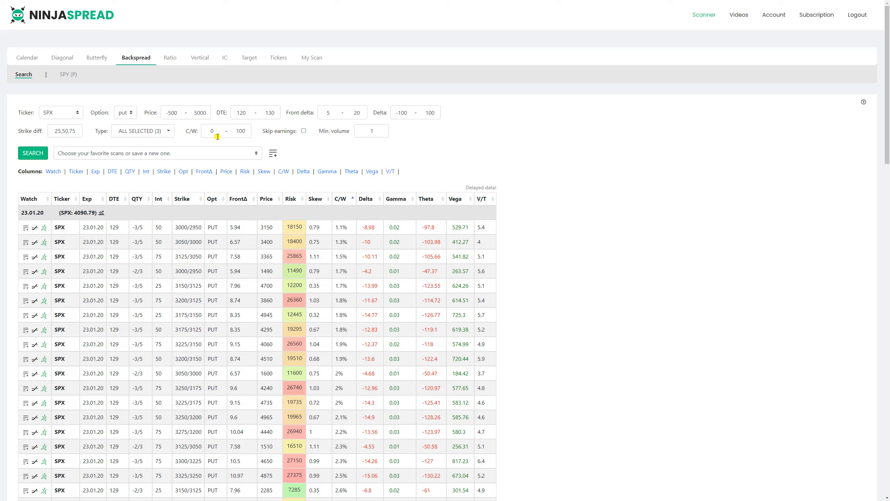
pyautogui.click(202, 132)
pyautogui.write('10')
pyautogui.click(34, 153)
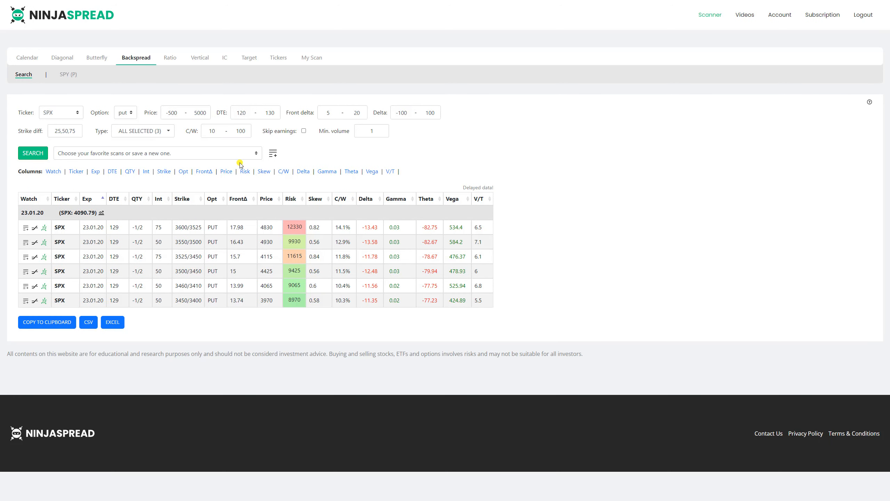
# Set the minimum C/W to 5, rerun the search and sort the results by C/W in ascending order
pyautogui.click(211, 131)
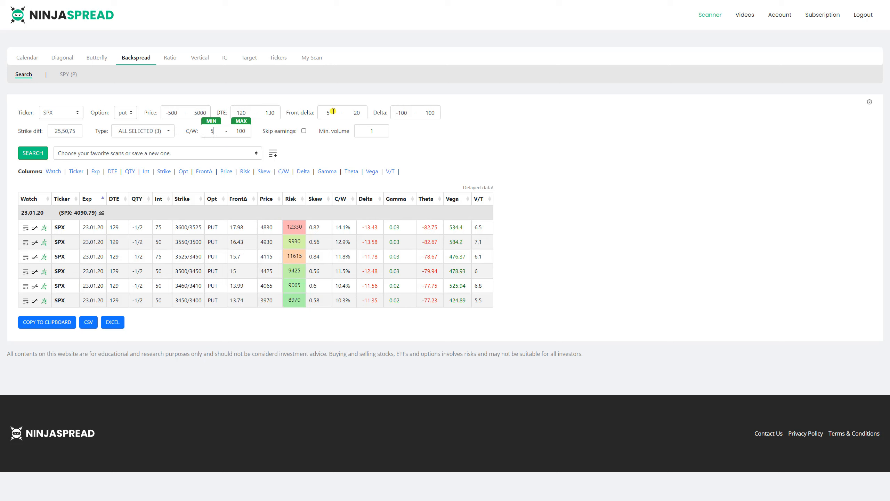
pyautogui.click(29, 154)
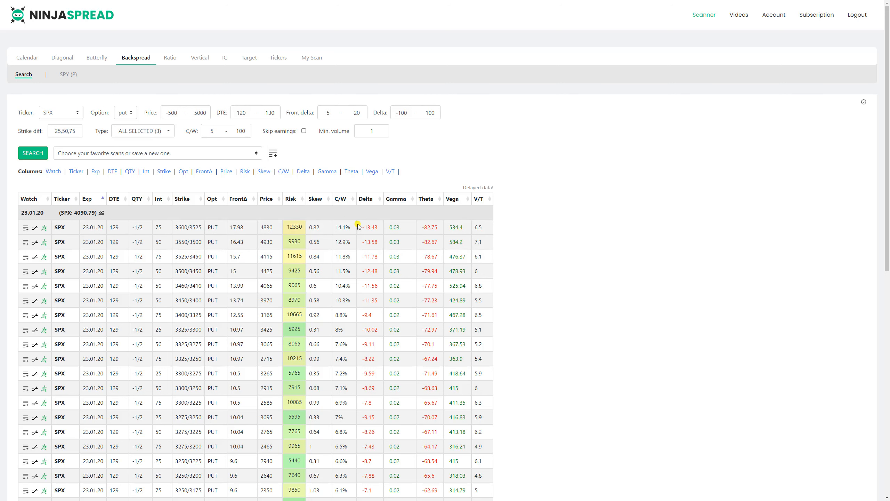
pyautogui.click(341, 201)
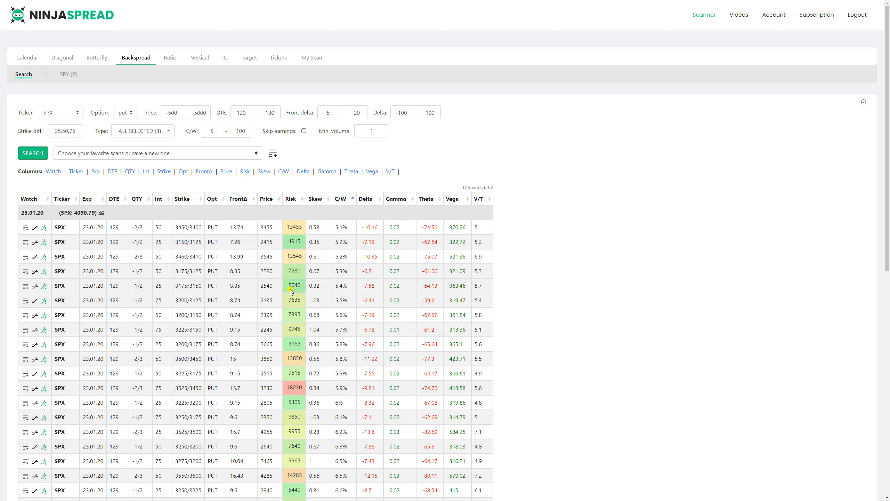
# Set the minimum C/W to 0 and rerun the search
pyautogui.moveTo(215, 131); pyautogui.dragTo(195, 127)
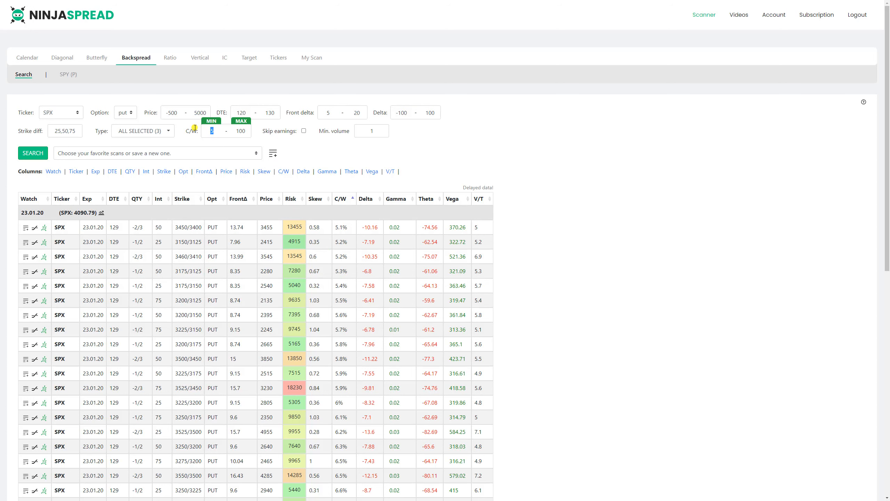
pyautogui.write('0')
pyautogui.click(42, 154)
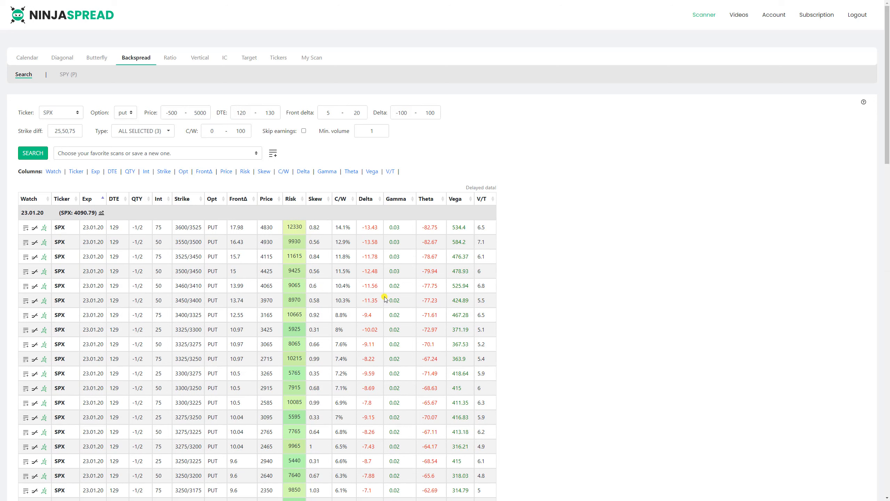
# Sort the backspreads by V/T from highest to lowest and compare them by cumulative delta in both sort directions
pyautogui.click(483, 200)
pyautogui.click(483, 200)
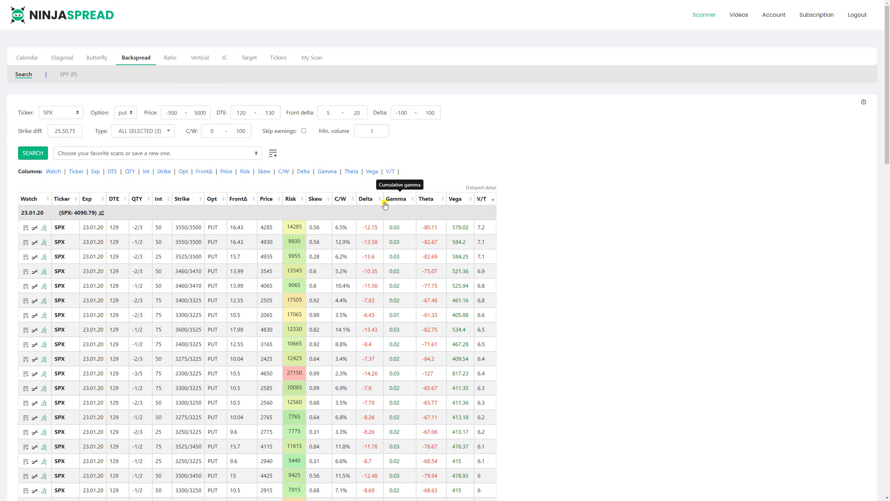
pyautogui.click(366, 200)
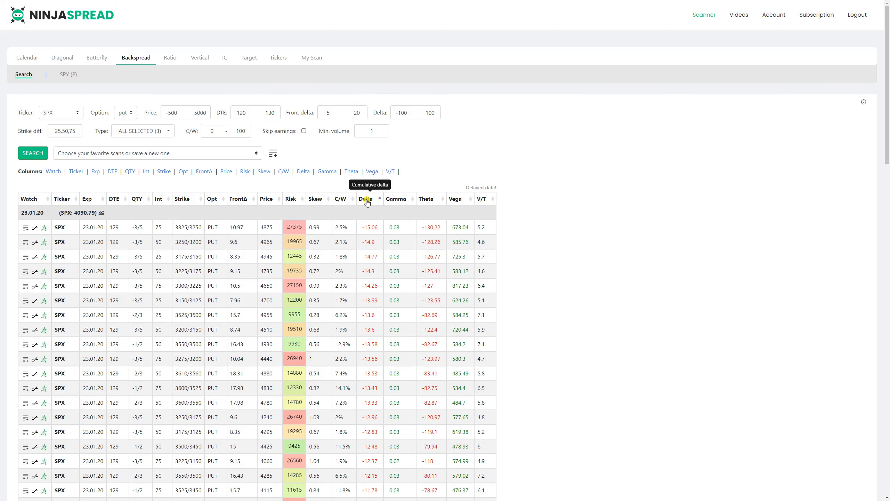
pyautogui.click(366, 199)
pyautogui.click(366, 200)
pyautogui.click(366, 200)
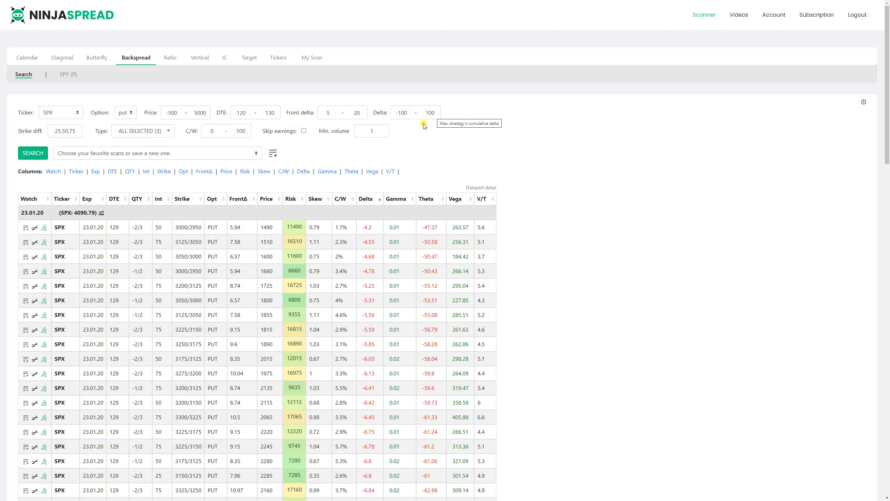
pyautogui.click(373, 200)
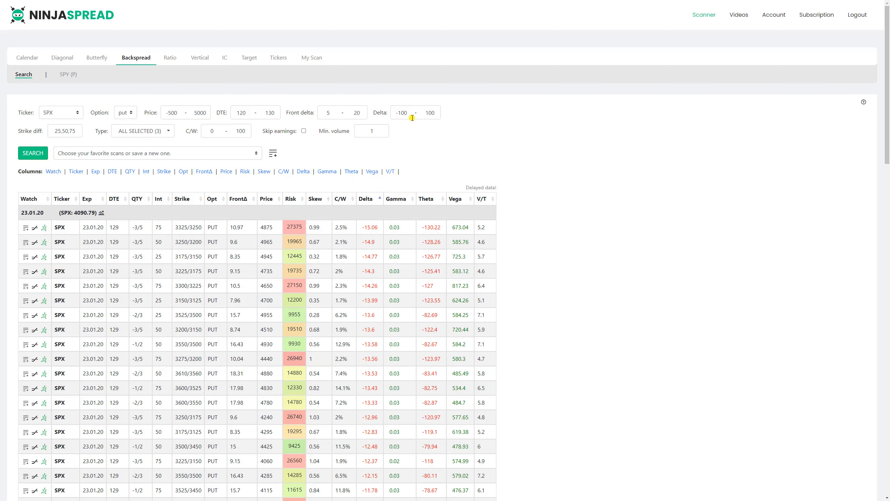
# Limit the cumulative delta range to -5 through 0 and rerun the search
pyautogui.moveTo(408, 112); pyautogui.dragTo(387, 112)
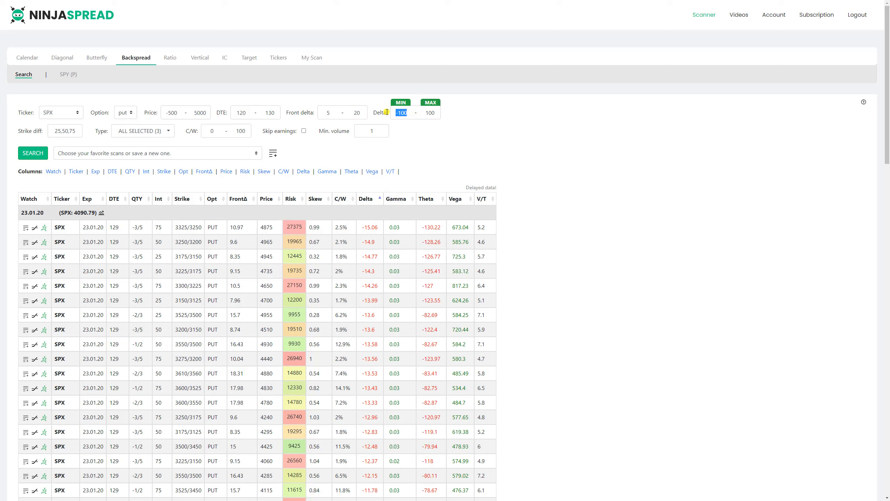
pyautogui.write('-5')
pyautogui.moveTo(437, 112); pyautogui.dragTo(414, 116)
pyautogui.write('0')
pyautogui.click(33, 153)
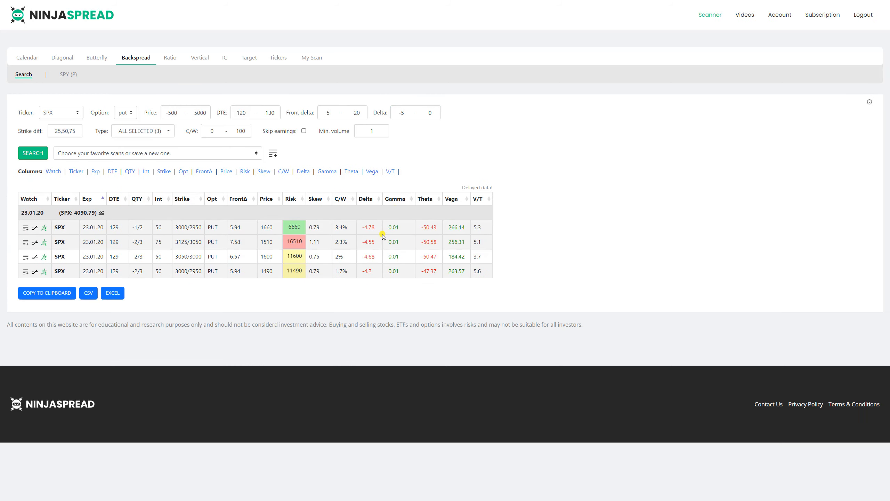
# Set the cumulative delta range to -50 through -20 and rerun the search
pyautogui.doubleClick(403, 113)
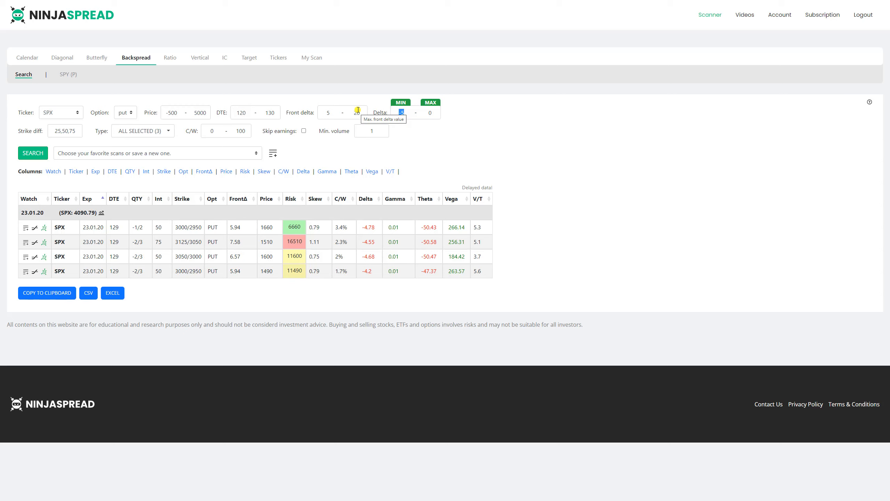
pyautogui.write('-50')
pyautogui.doubleClick(428, 113)
pyautogui.write('-20')
pyautogui.click(33, 153)
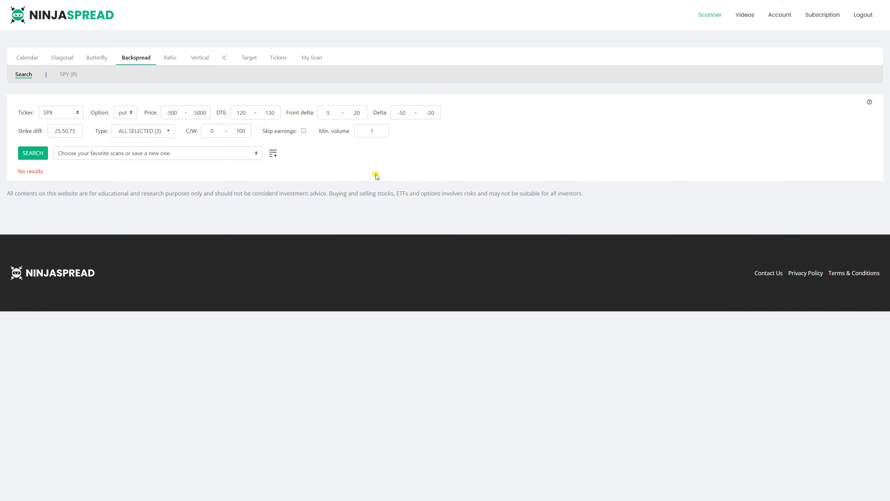
# Set the maximum cumulative delta to -10, rerun the search and review the listed backspreads
pyautogui.moveTo(426, 112); pyautogui.dragTo(440, 115)
pyautogui.write('-10')
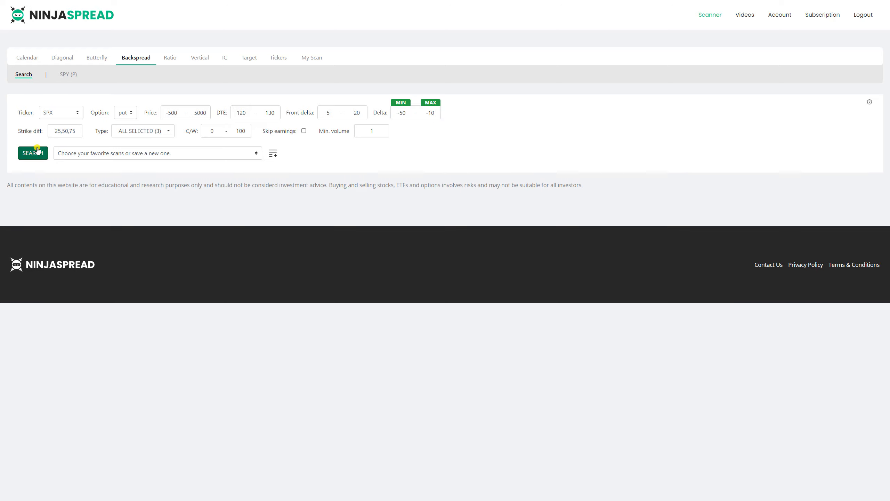
pyautogui.click(38, 150)
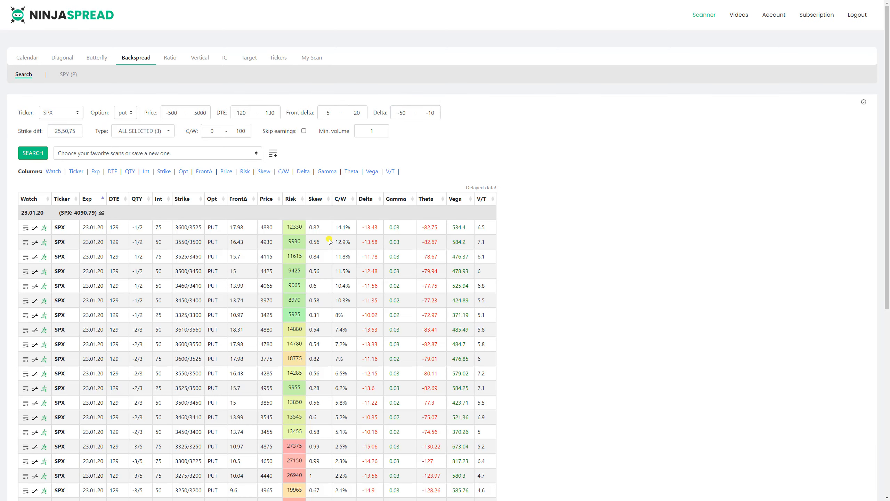
pyautogui.scroll(-15, 331, 247)
pyautogui.scroll(15, 331, 247)
pyautogui.scroll(-2, 337, 247)
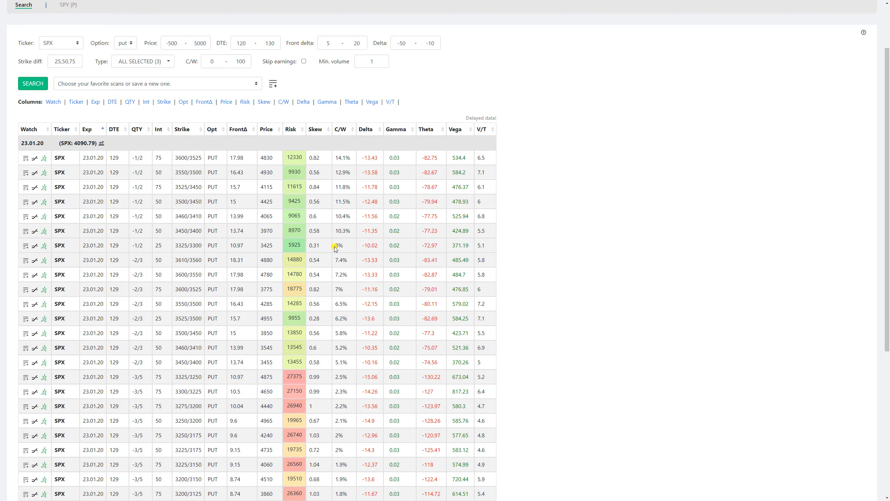
pyautogui.scroll(1, 336, 248)
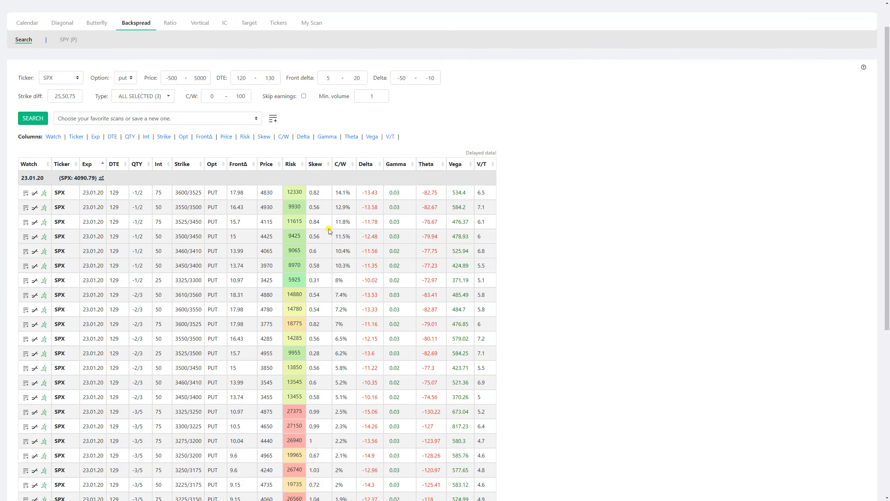
# Set the strike difference to 50 and rerun the search
pyautogui.moveTo(80, 97); pyautogui.dragTo(26, 97)
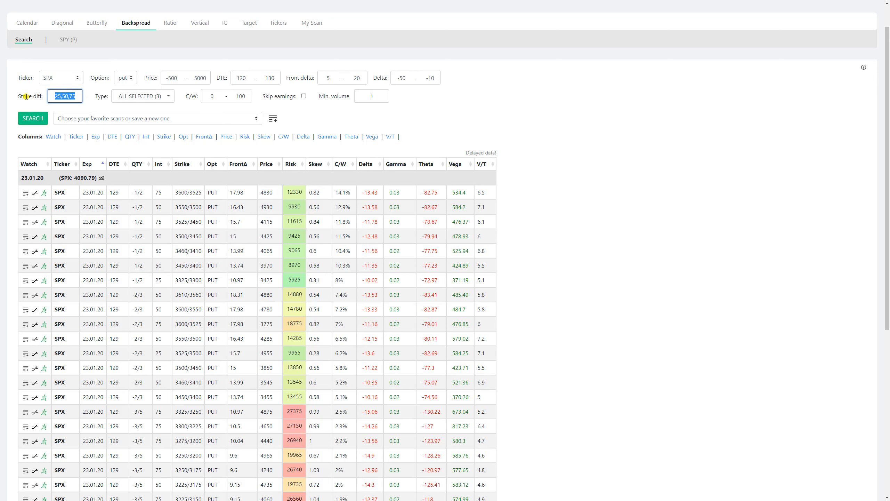
pyautogui.write('50')
pyautogui.click(489, 122)
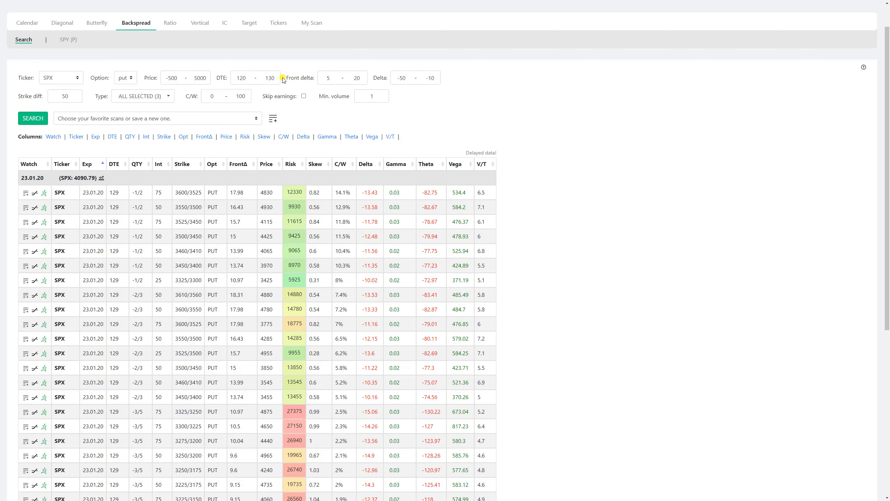
pyautogui.click(32, 118)
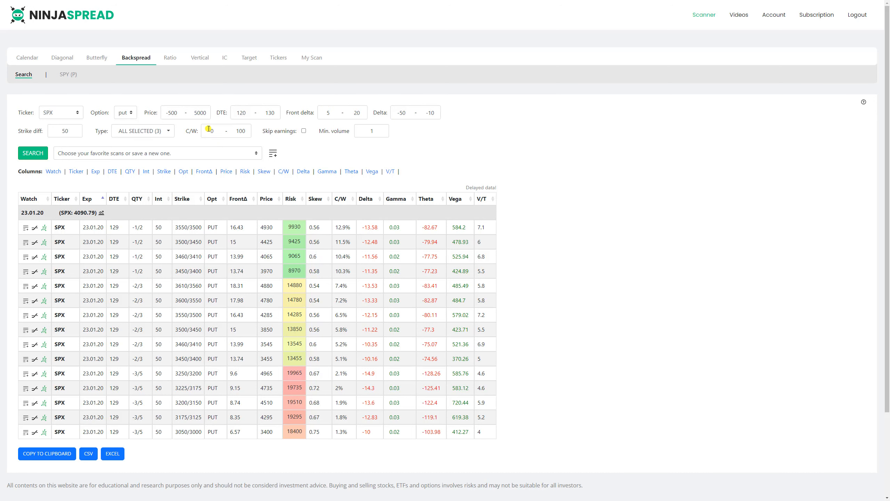
# Sort the results by price in ascending order, set the maximum price to 2000 and rerun the search
pyautogui.click(268, 199)
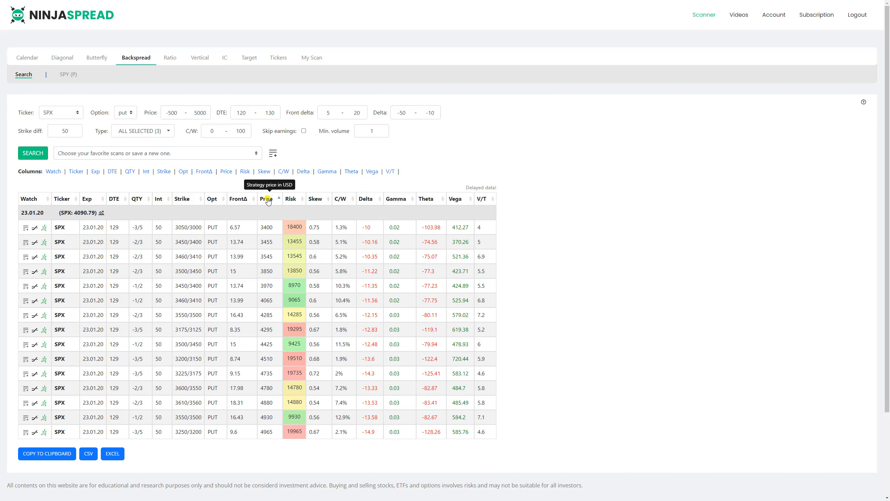
pyautogui.doubleClick(204, 113)
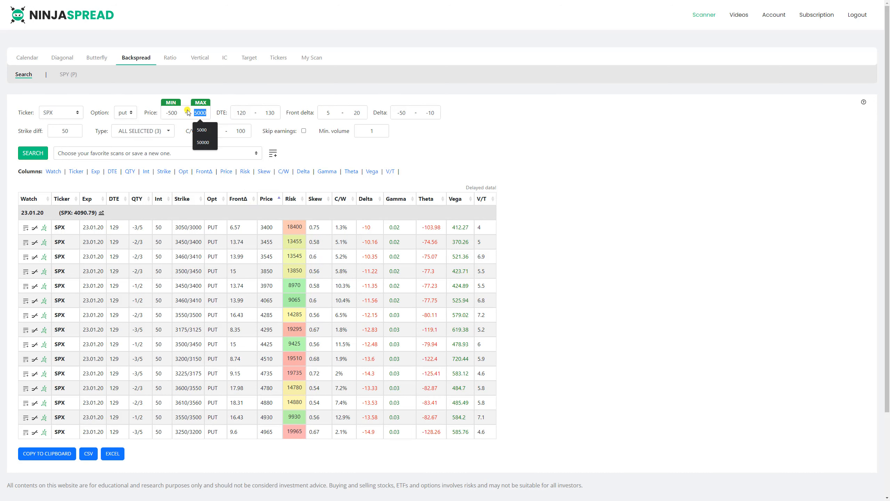
pyautogui.write('2000')
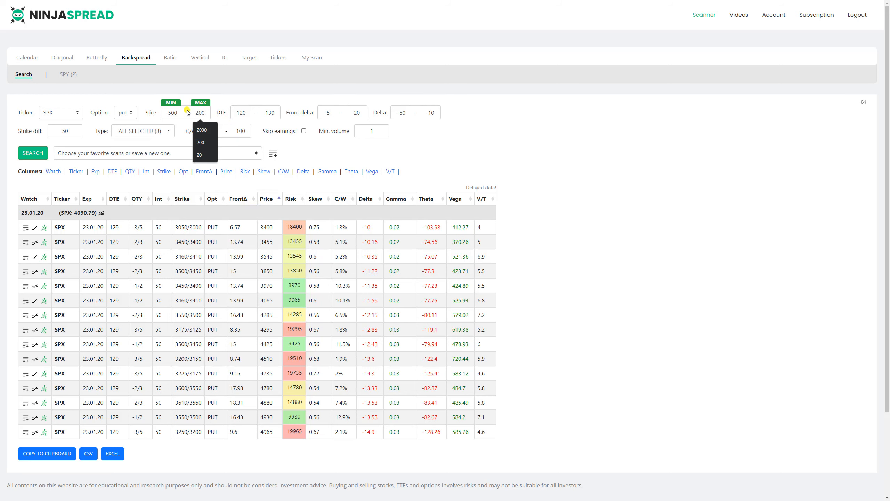
pyautogui.click(42, 154)
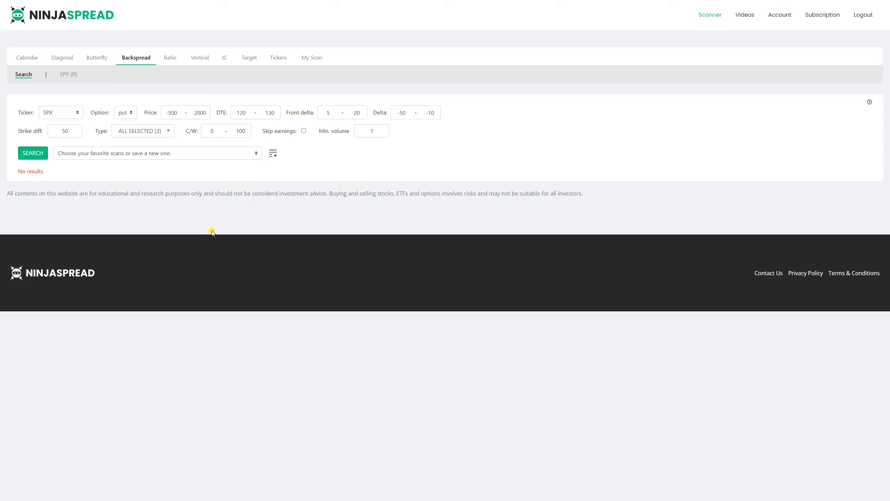
# Save the current filter settings as a favorite scan named SPX_BS_cheap
pyautogui.click(272, 154)
pyautogui.click(294, 154)
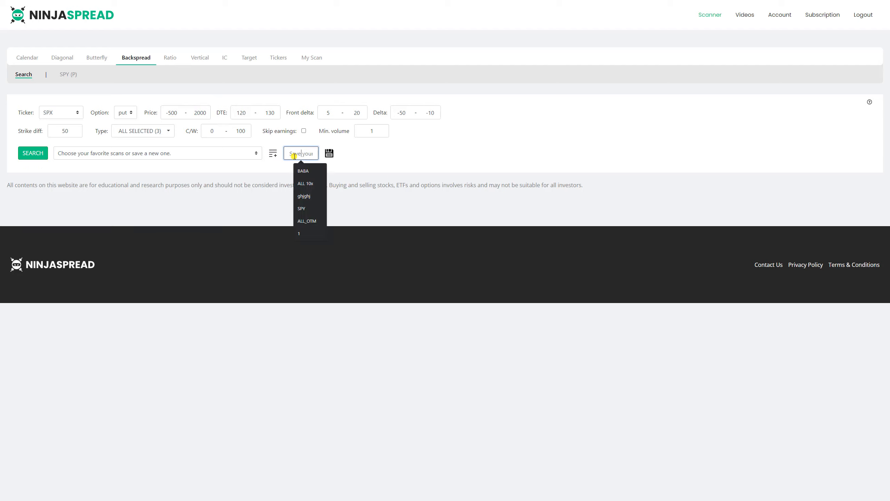
pyautogui.write('SPX_BX')
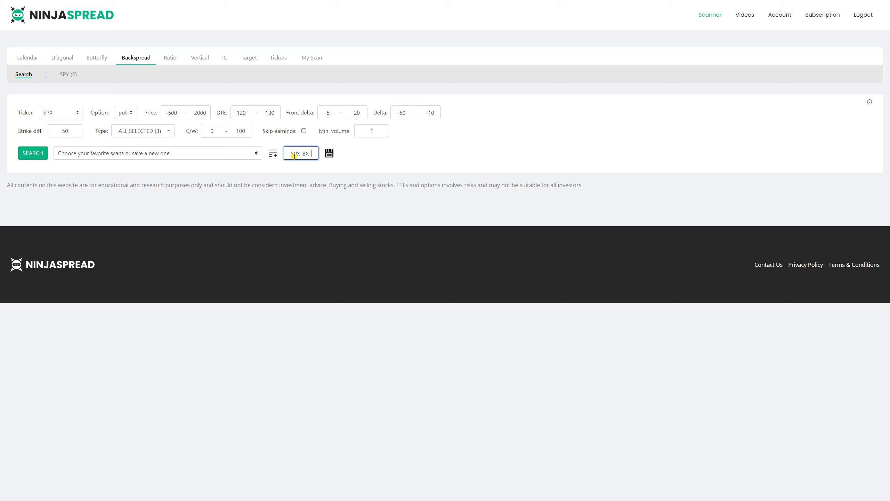
pyautogui.press('BackSpace')
pyautogui.write('S_cheap')
pyautogui.click(329, 153)
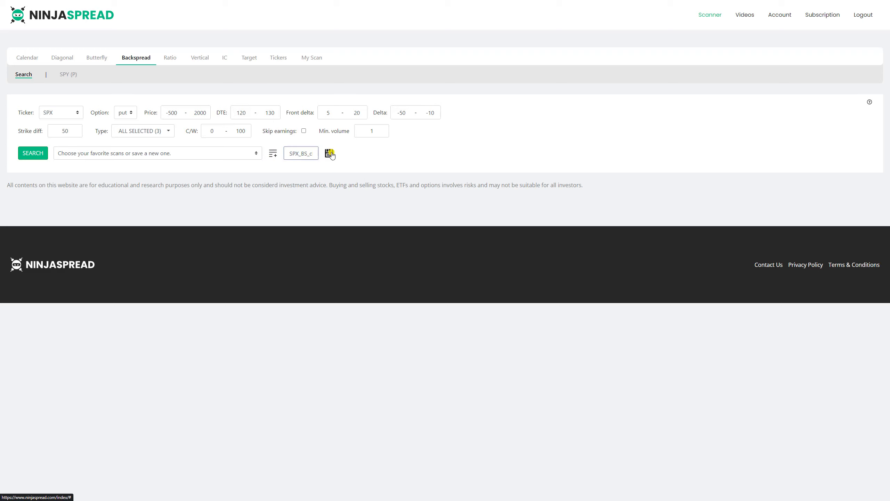
# Select the saved SPX_BS_cheap scan and turn on its alert
pyautogui.click(242, 153)
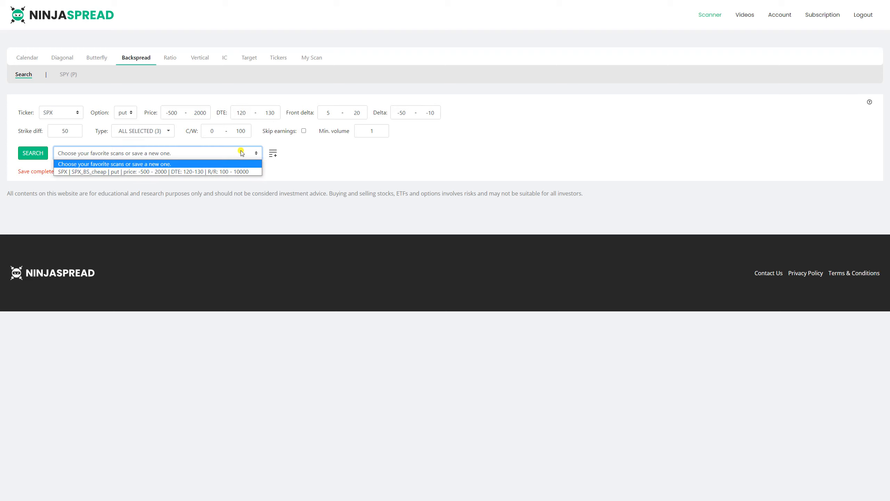
pyautogui.click(217, 172)
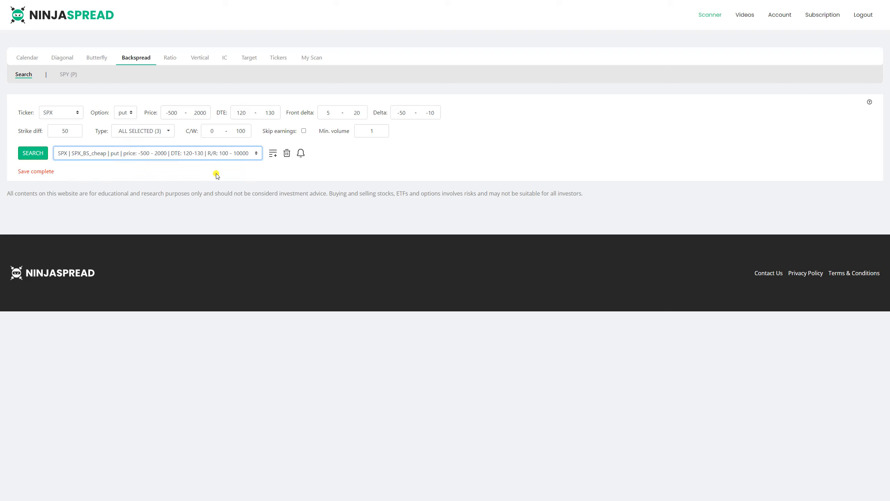
pyautogui.click(300, 154)
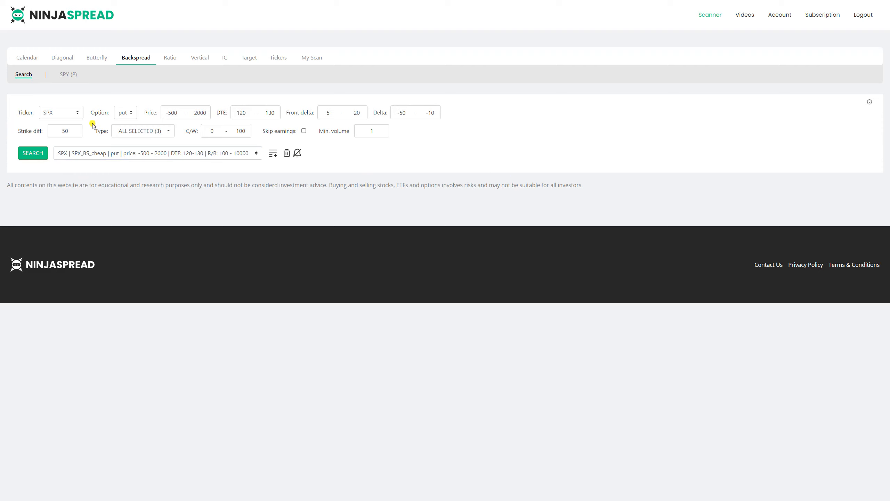
# Review the backspread ratio types and browse the available tickers, including the custom MY:ALL and MY:SPX_ALL lists
pyautogui.click(151, 133)
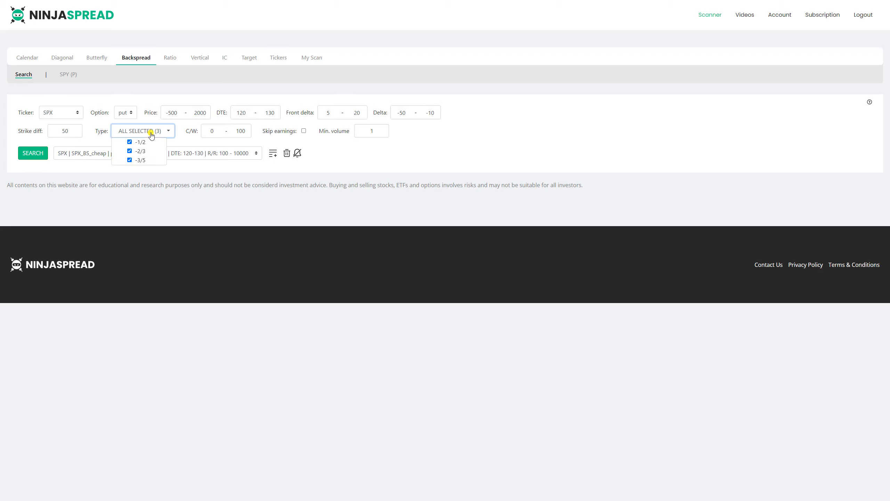
pyautogui.click(337, 167)
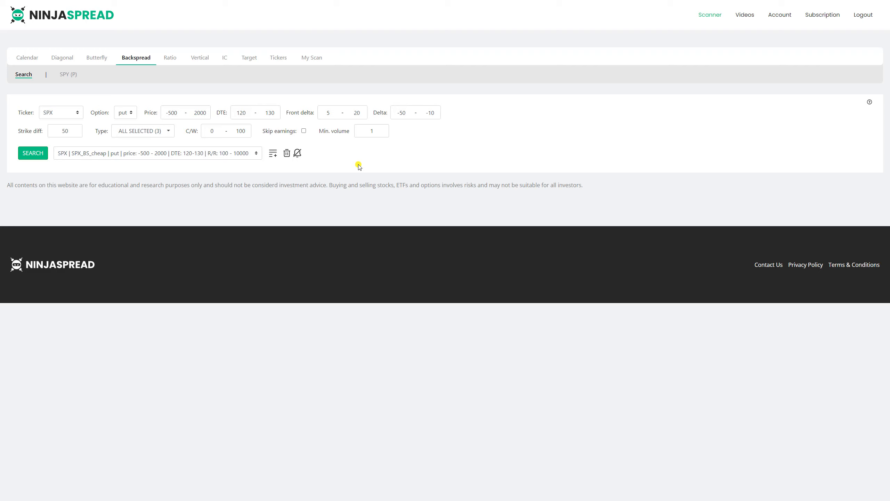
pyautogui.click(62, 114)
pyautogui.moveTo(80, 215); pyautogui.dragTo(85, 125)
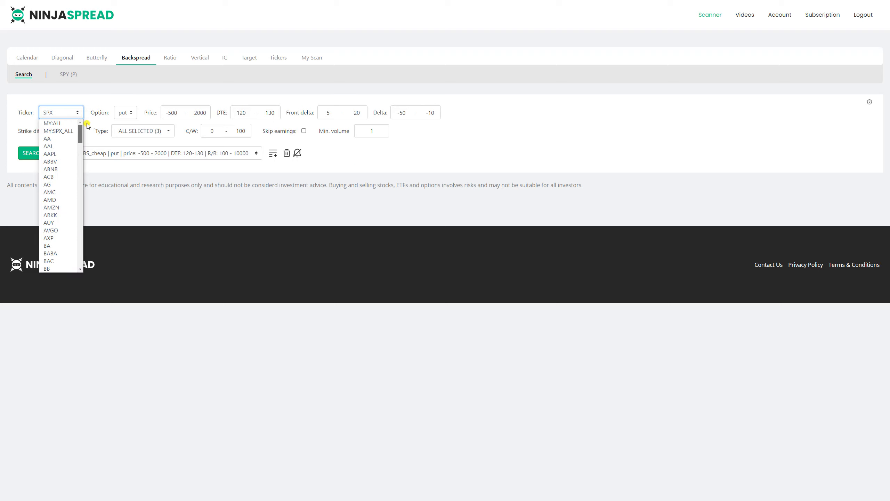
pyautogui.click(148, 173)
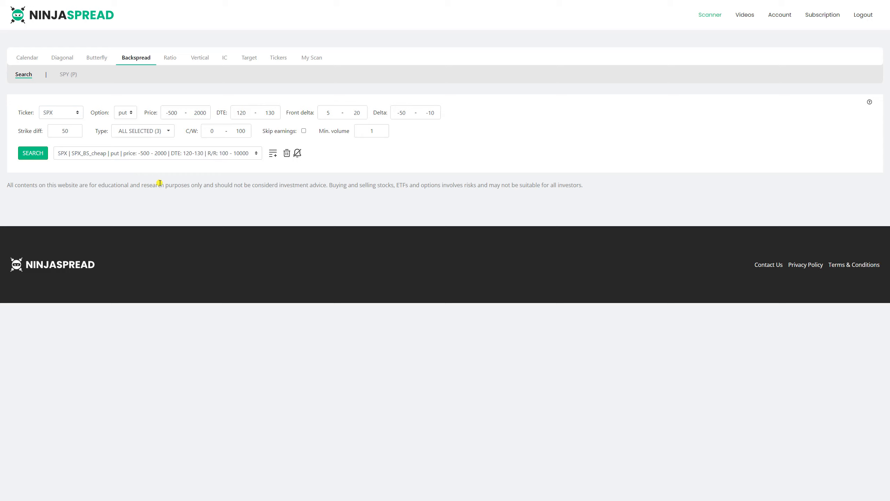
pyautogui.click(61, 117)
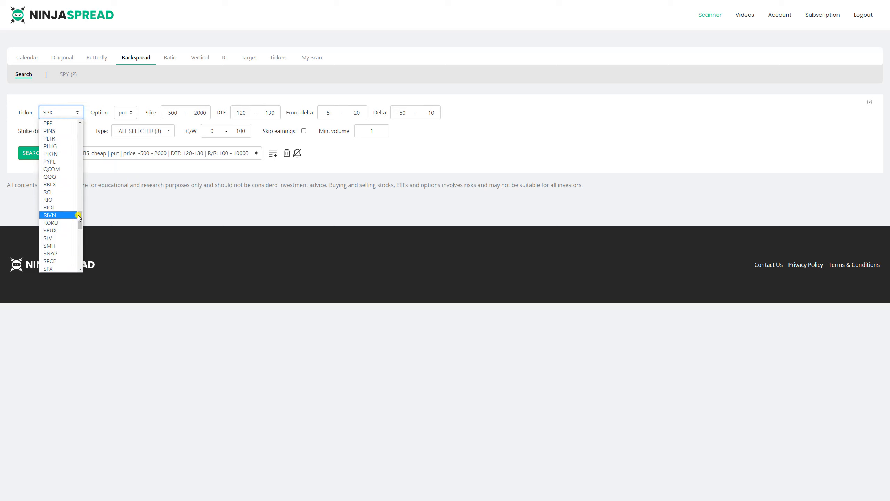